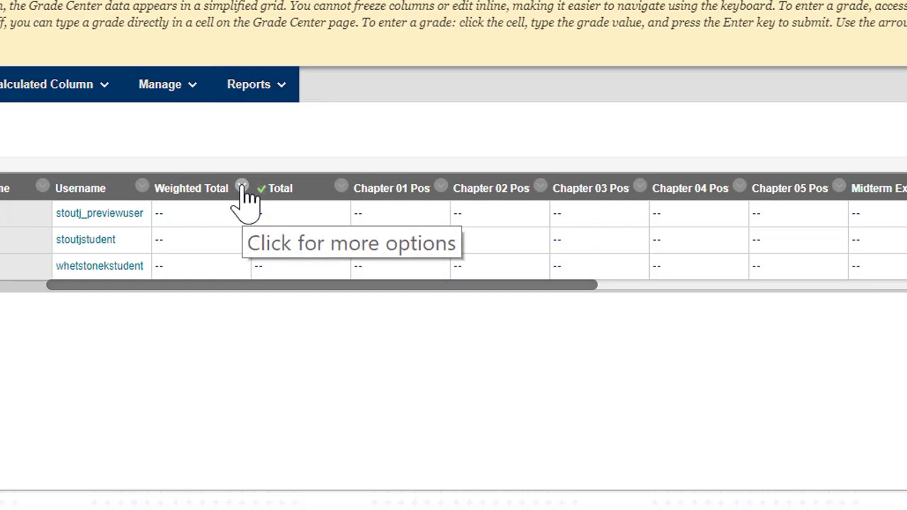
Open the Weighted Total column's information for editing and include the Assignment category in the weighted grade
{"action": "left_click", "coordinate": [242, 188]}
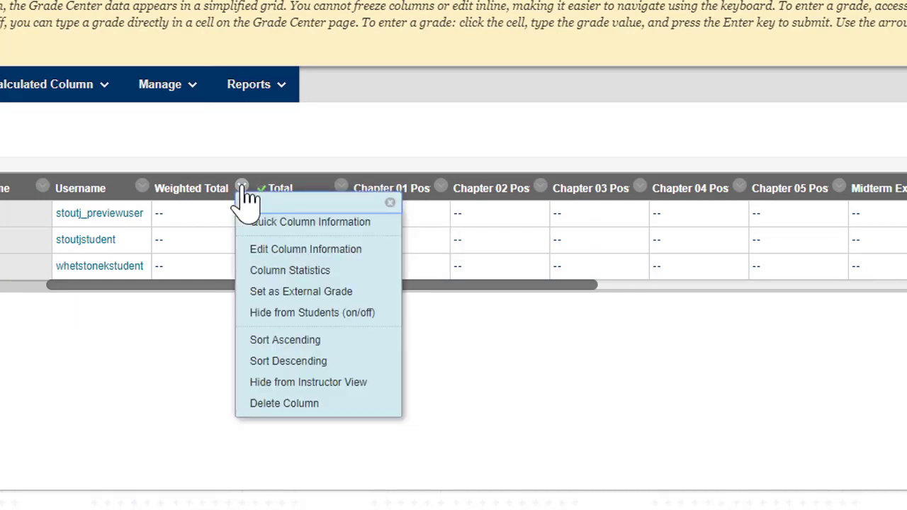
{"action": "left_click", "coordinate": [266, 257]}
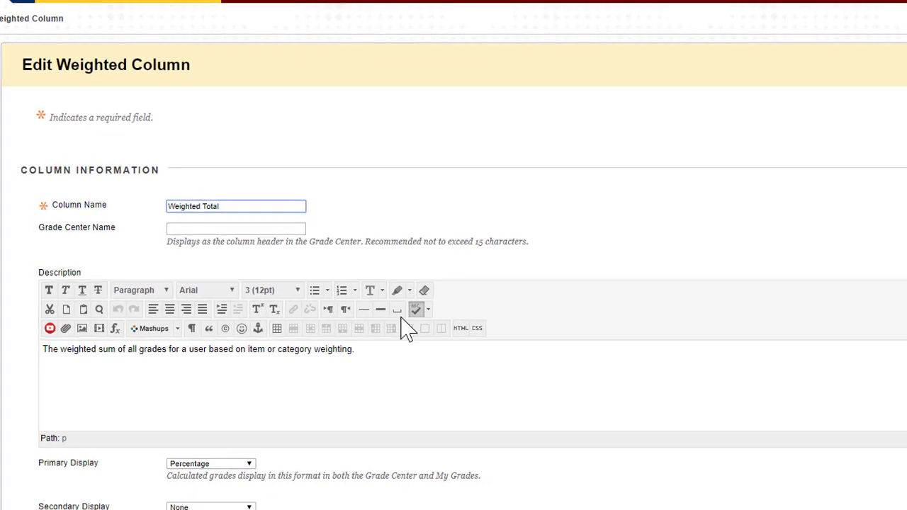
{"action": "scroll", "coordinate": [344, 314], "scroll_direction": "down", "scroll_amount": 8}
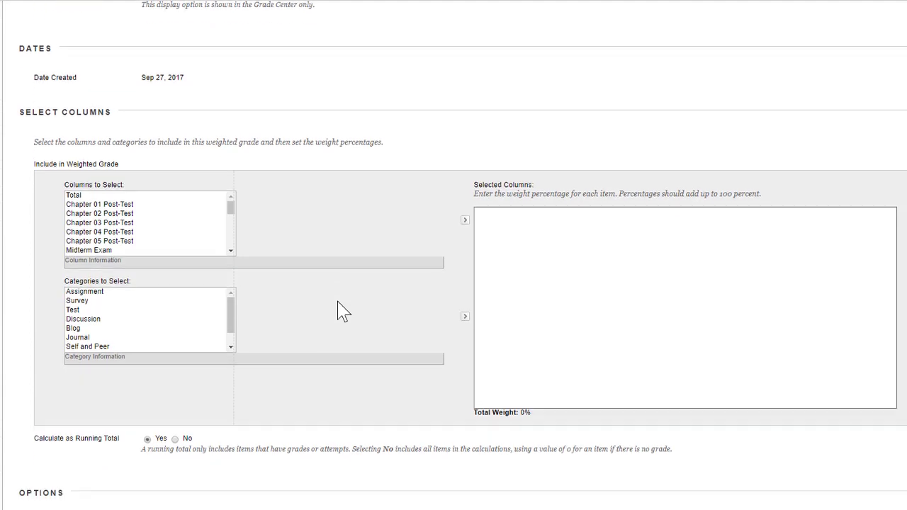
{"action": "scroll", "coordinate": [343, 312], "scroll_direction": "down", "scroll_amount": 2}
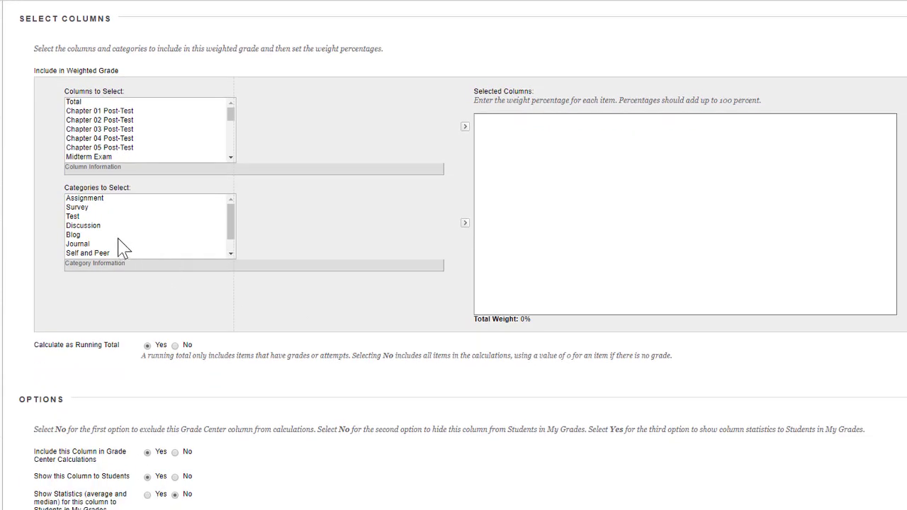
{"action": "left_click", "coordinate": [97, 201]}
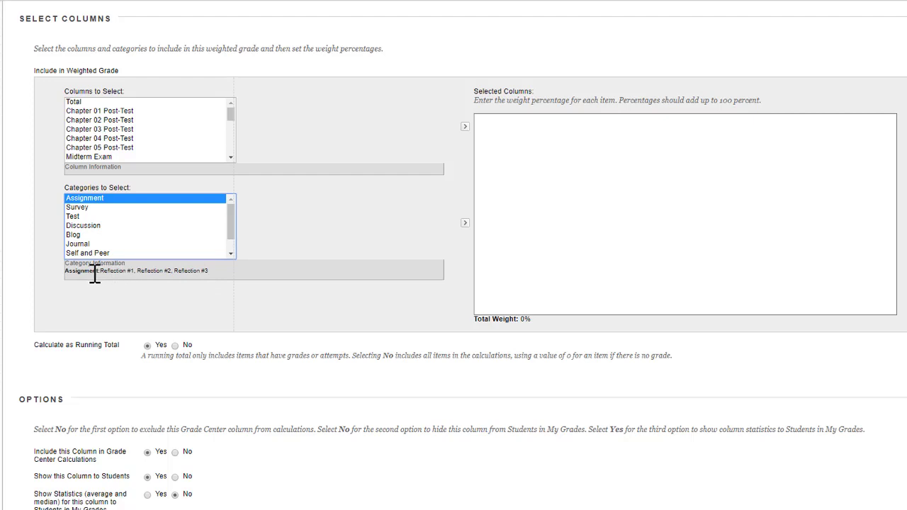
{"action": "left_click", "coordinate": [466, 129]}
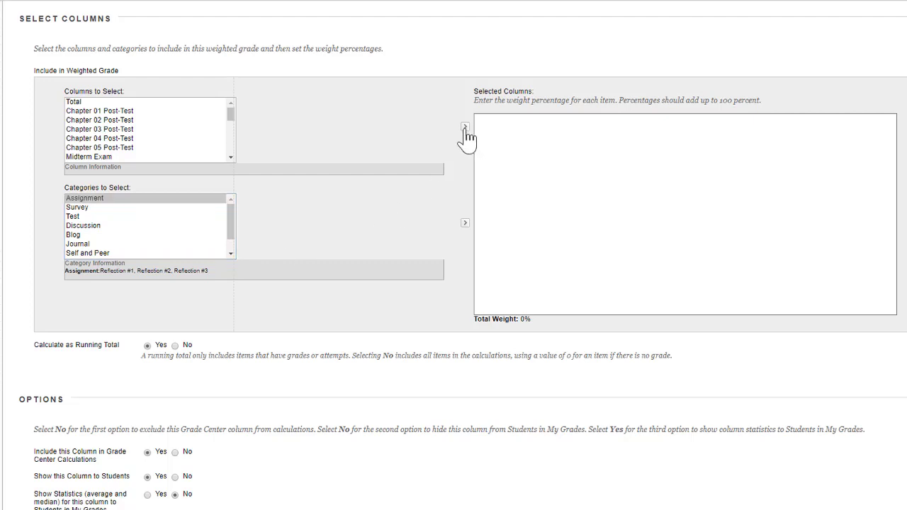
{"action": "left_click", "coordinate": [114, 201]}
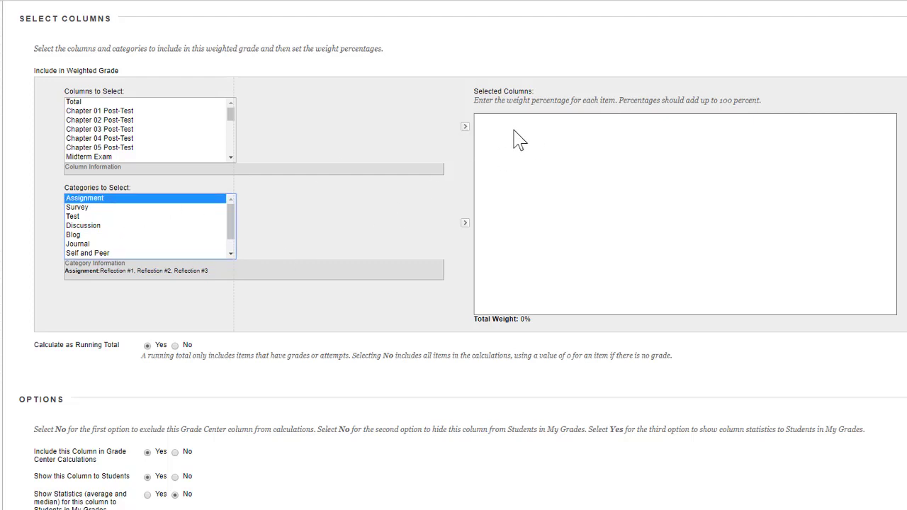
{"action": "left_click", "coordinate": [465, 225]}
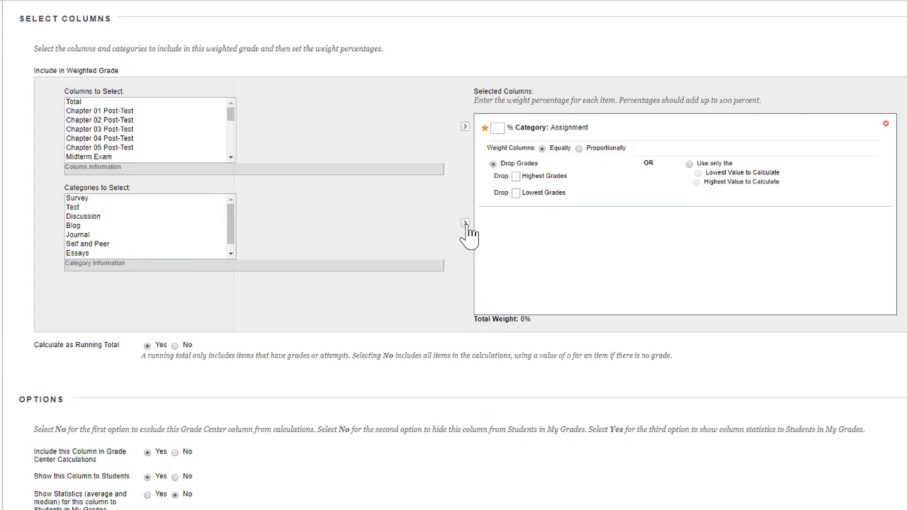
Add the Test and Discussion categories to the columns selected for the weighted grade
{"action": "left_click", "coordinate": [76, 208]}
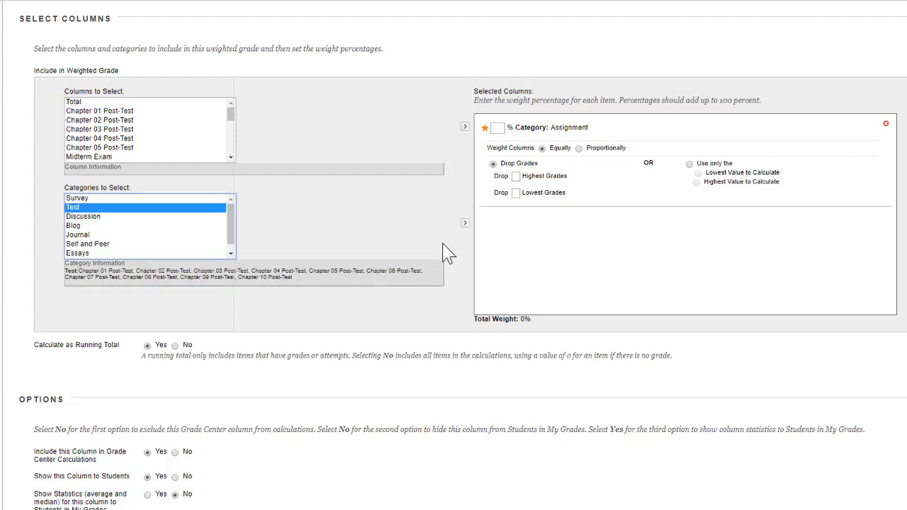
{"action": "left_click", "coordinate": [465, 226]}
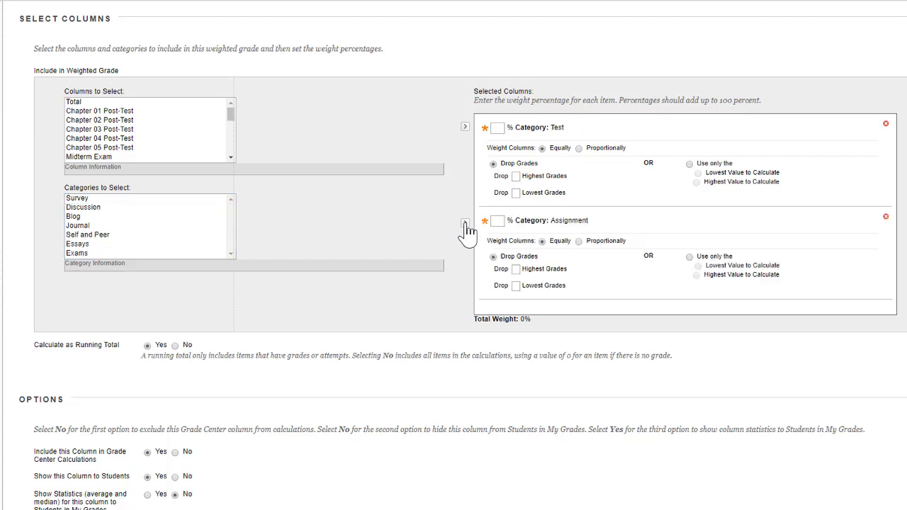
{"action": "left_click", "coordinate": [81, 226]}
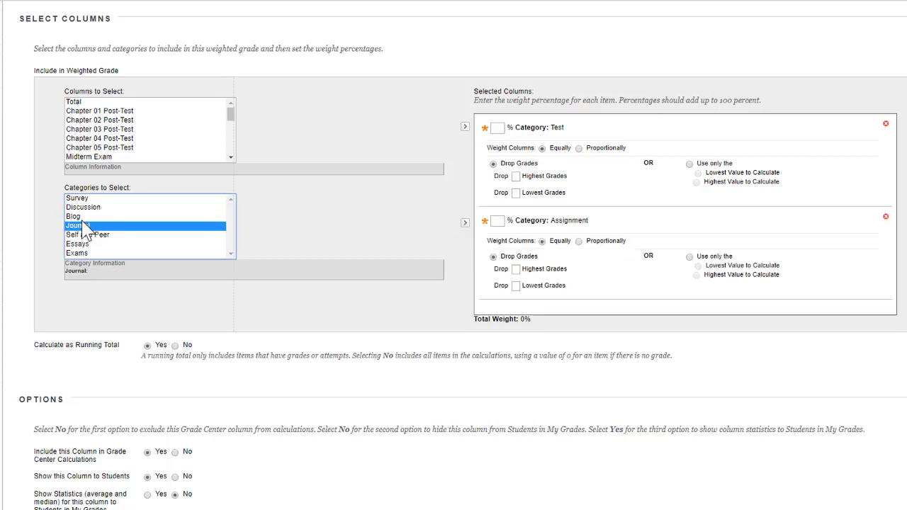
{"action": "left_click", "coordinate": [82, 208]}
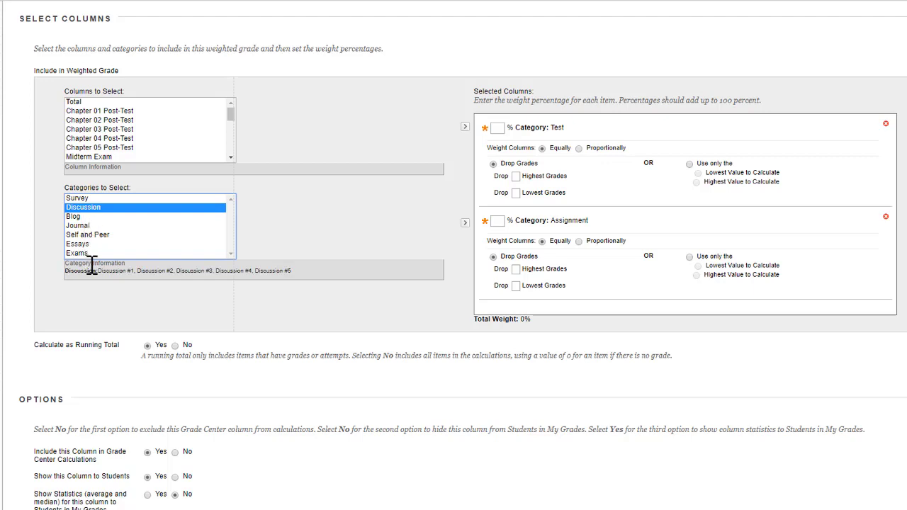
{"action": "left_click", "coordinate": [465, 225]}
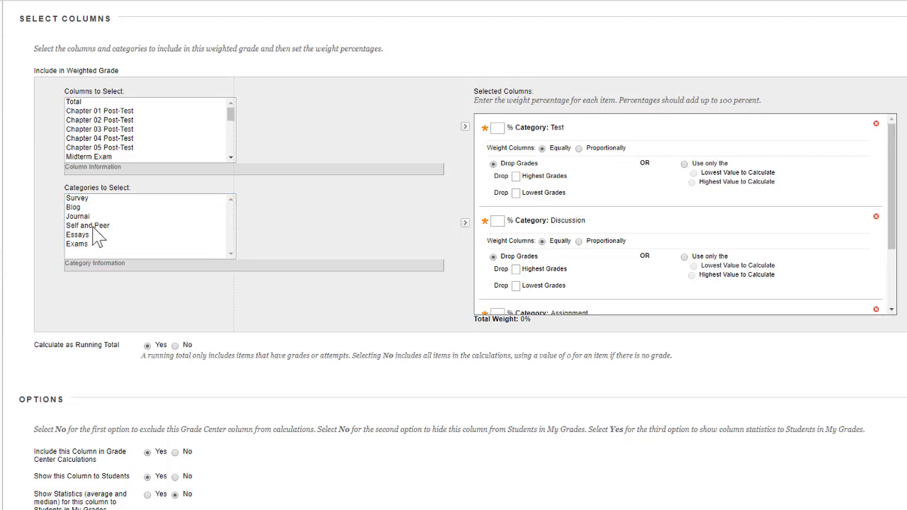
Add the Exams and Essays categories to the columns selected for the weighted grade
{"action": "left_click", "coordinate": [82, 246]}
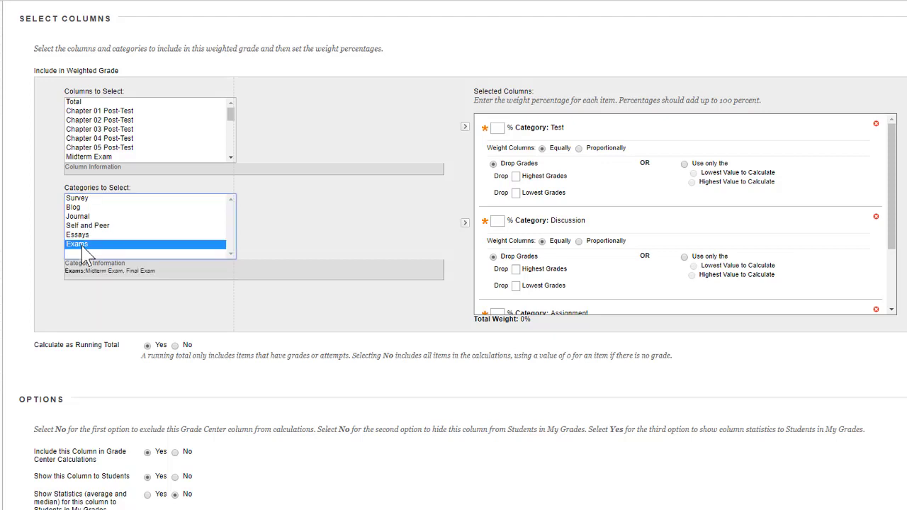
{"action": "left_click", "coordinate": [465, 225]}
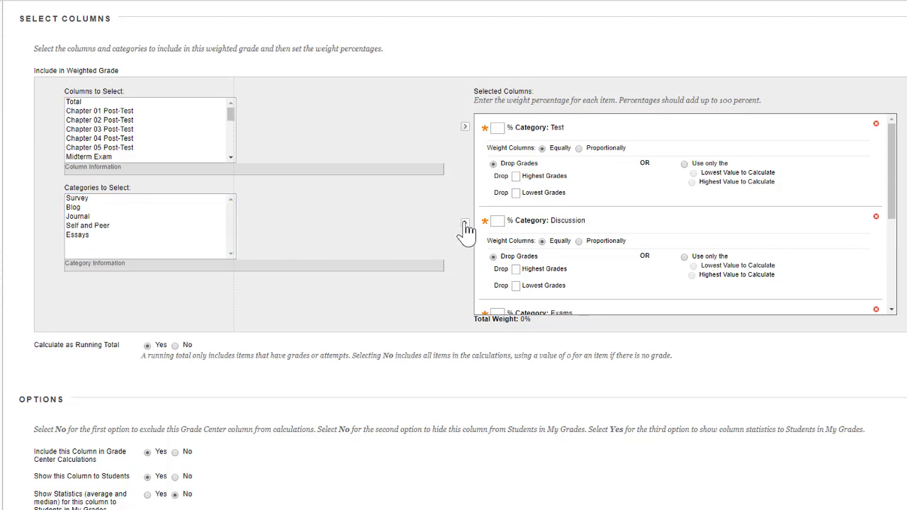
{"action": "left_click", "coordinate": [90, 236]}
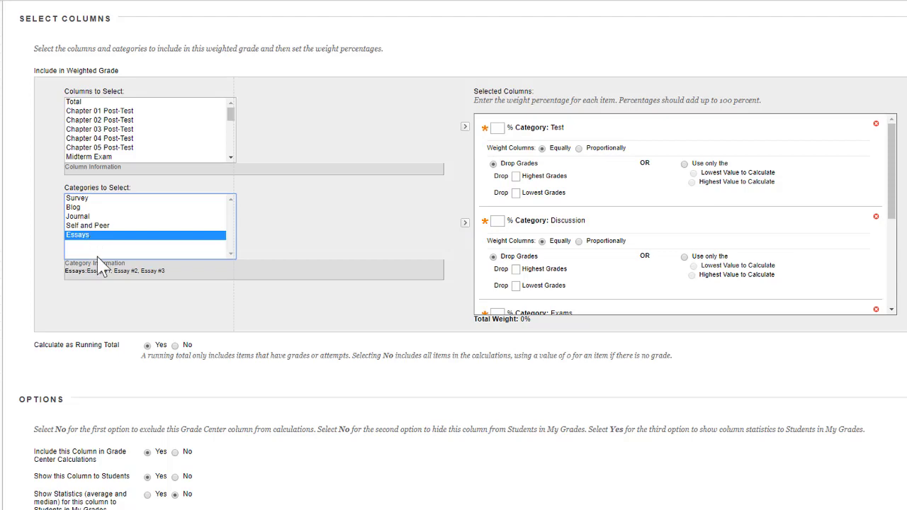
{"action": "left_click", "coordinate": [465, 225]}
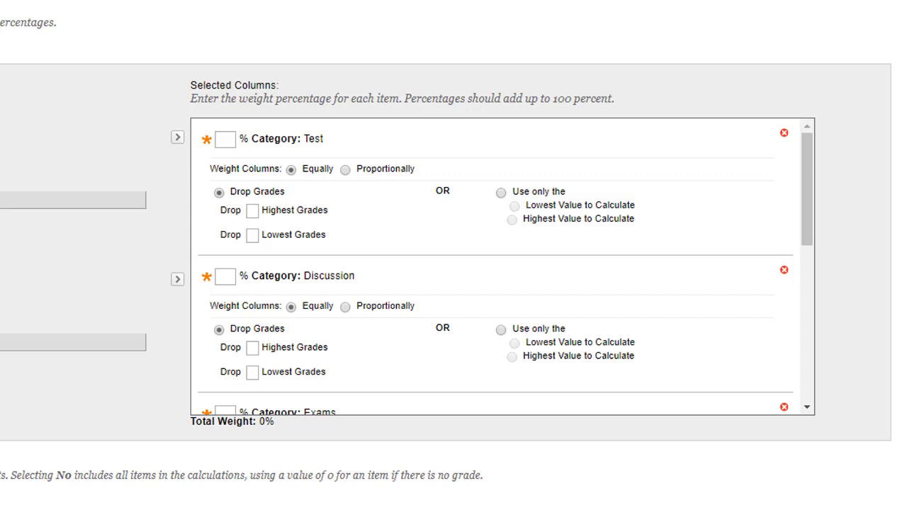
Weight the Test category's columns equally and drop its 1 lowest grade
{"action": "left_click", "coordinate": [345, 170]}
{"action": "left_click", "coordinate": [291, 170]}
{"action": "left_click", "coordinate": [256, 235]}
{"action": "type", "text": "1"}
{"action": "left_click", "coordinate": [358, 231]}
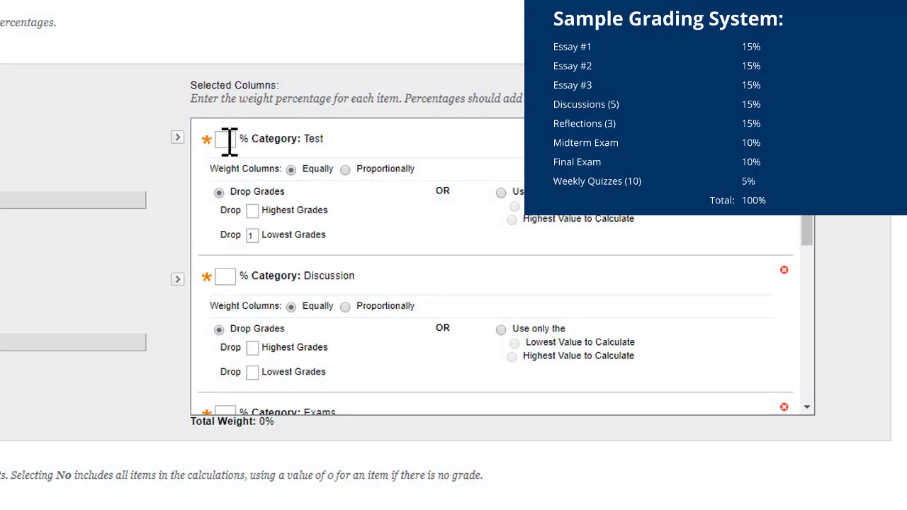
Set the weight of the Test category to 5% and the Discussion category to 15%
{"action": "left_click", "coordinate": [229, 141]}
{"action": "type", "text": "5"}
{"action": "left_click", "coordinate": [225, 280]}
{"action": "scroll", "coordinate": [225, 282], "scroll_direction": "down", "scroll_amount": 1}
{"action": "scroll", "coordinate": [225, 280], "scroll_direction": "down", "scroll_amount": 1}
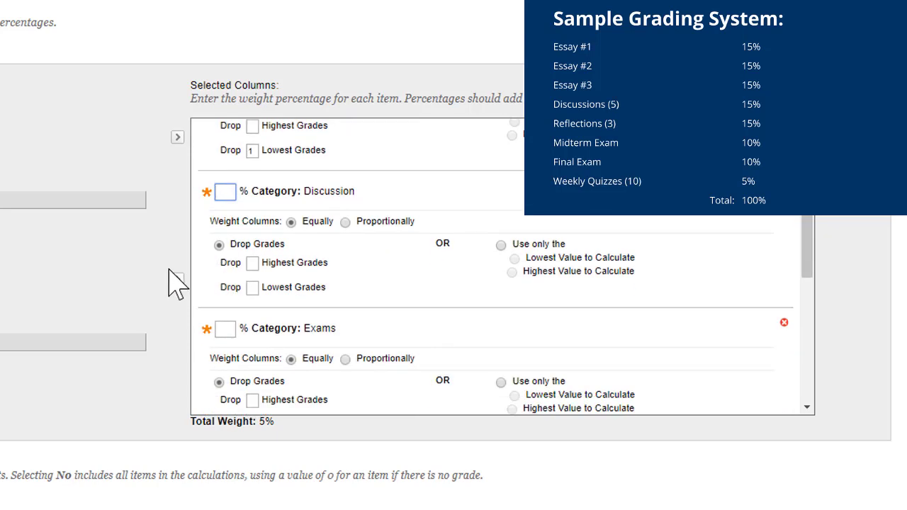
{"action": "type", "text": "15"}
Set the weight of the Exams category to 20% and the Essays category to 45%
{"action": "left_click", "coordinate": [232, 333]}
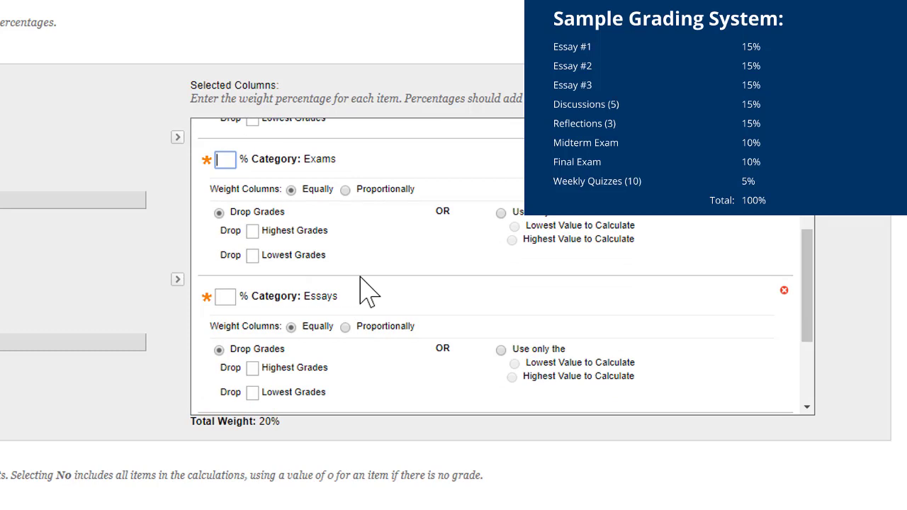
{"action": "left_click", "coordinate": [228, 297]}
{"action": "scroll", "coordinate": [229, 298], "scroll_direction": "down", "scroll_amount": 2}
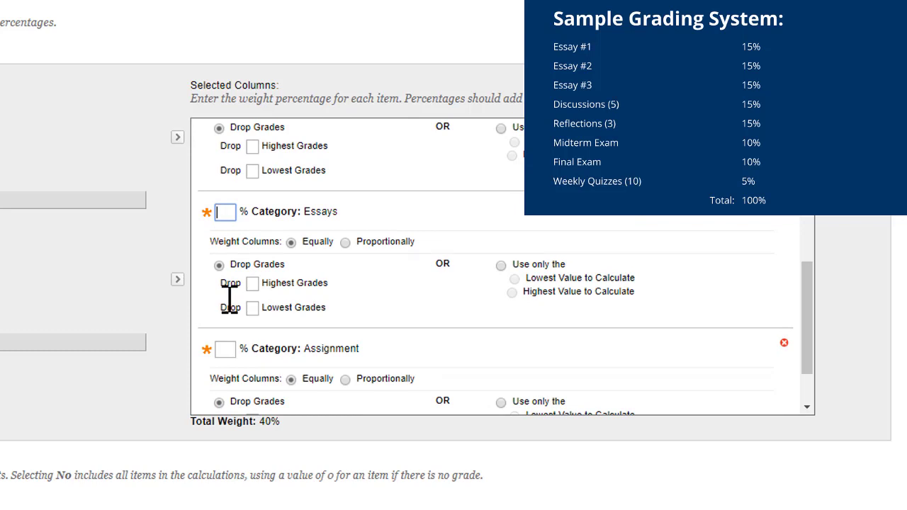
{"action": "type", "text": "45"}
Set the Assignment category's weight to 15% and submit the weighted column
{"action": "left_click", "coordinate": [225, 349]}
{"action": "scroll", "coordinate": [225, 354], "scroll_direction": "down", "scroll_amount": 1}
{"action": "scroll", "coordinate": [226, 355], "scroll_direction": "down", "scroll_amount": 1}
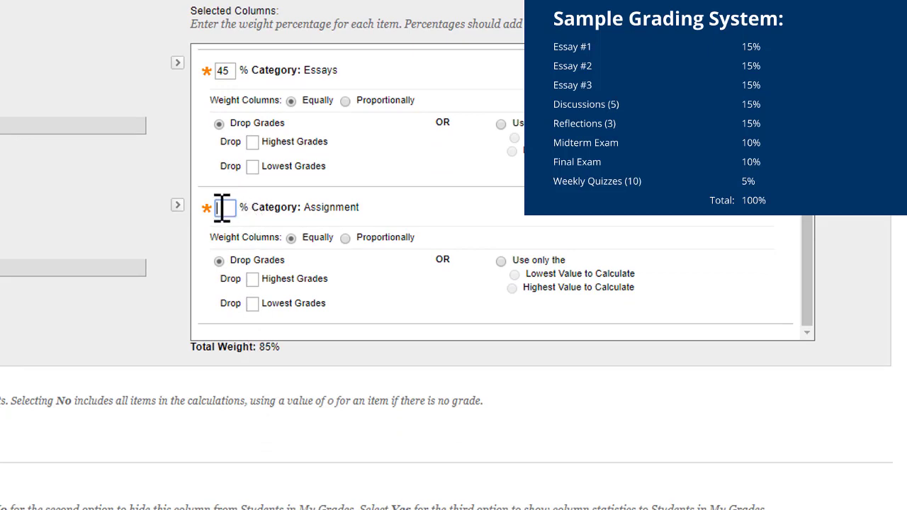
{"action": "key", "text": "Tab"}
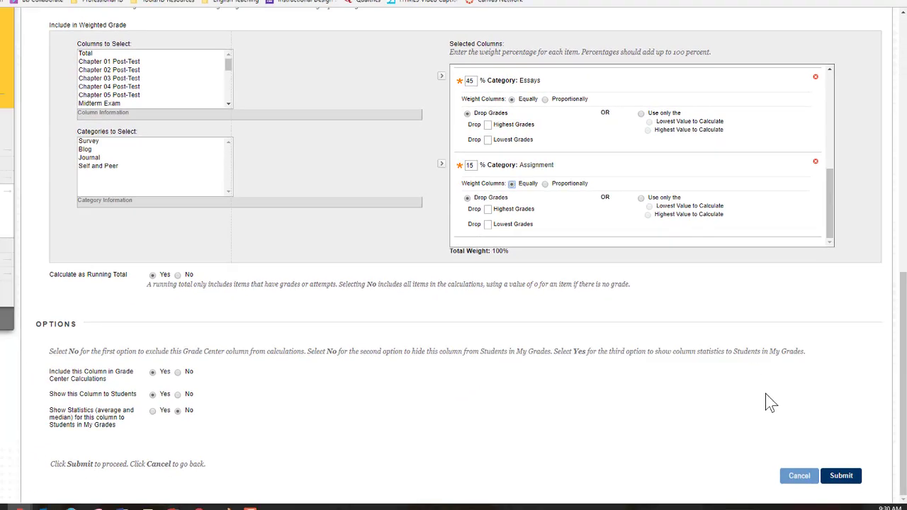
{"action": "left_click", "coordinate": [850, 479]}
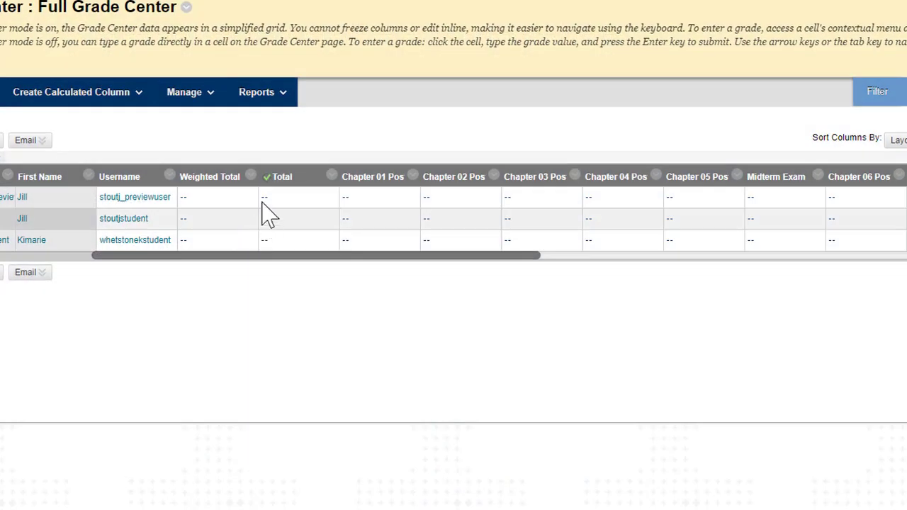
Reopen the Weighted Total column for editing and remove the Exams and Essays categories from the selected columns
{"action": "left_click", "coordinate": [251, 176]}
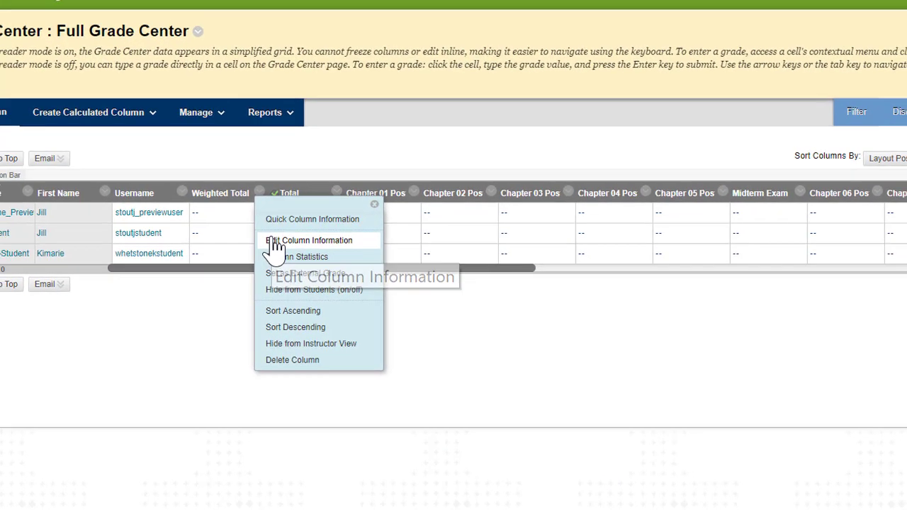
{"action": "left_click", "coordinate": [270, 227]}
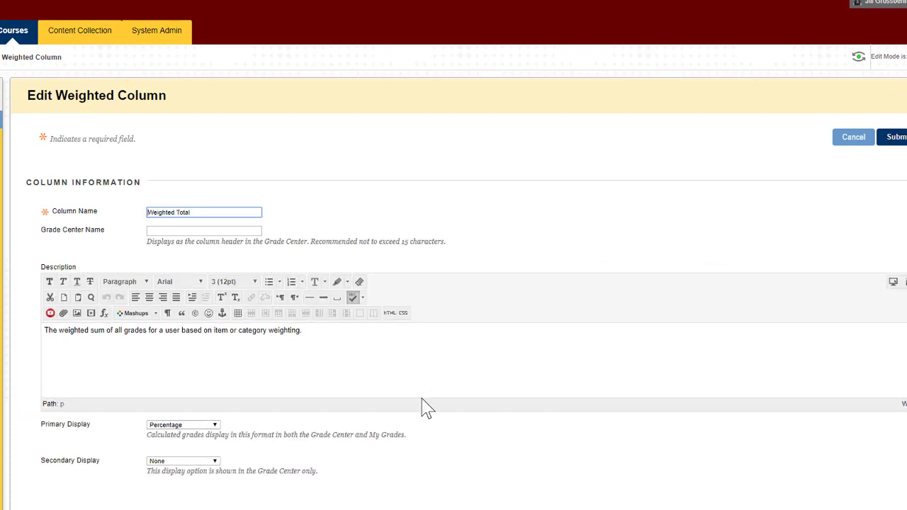
{"action": "scroll", "coordinate": [425, 407], "scroll_direction": "down", "scroll_amount": 4}
{"action": "scroll", "coordinate": [425, 410], "scroll_direction": "down", "scroll_amount": 3}
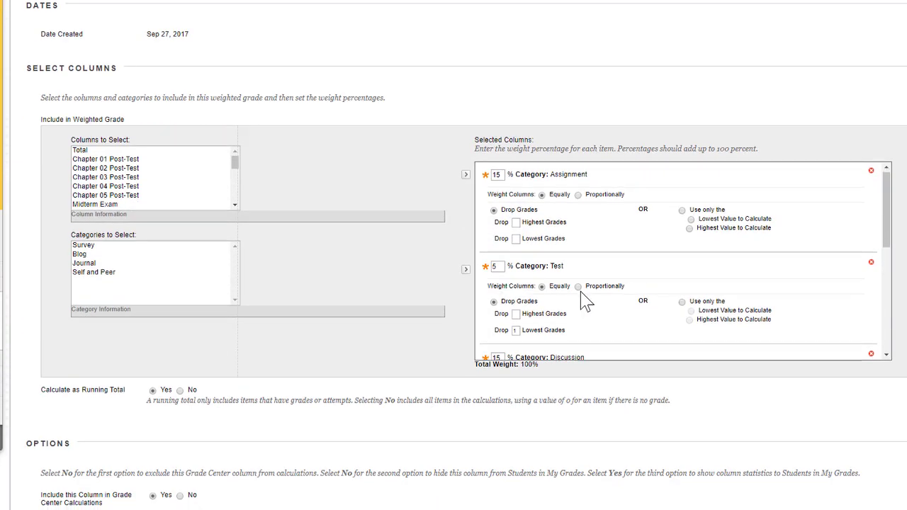
{"action": "scroll", "coordinate": [581, 297], "scroll_direction": "down", "scroll_amount": 3}
{"action": "scroll", "coordinate": [581, 301], "scroll_direction": "down", "scroll_amount": 3}
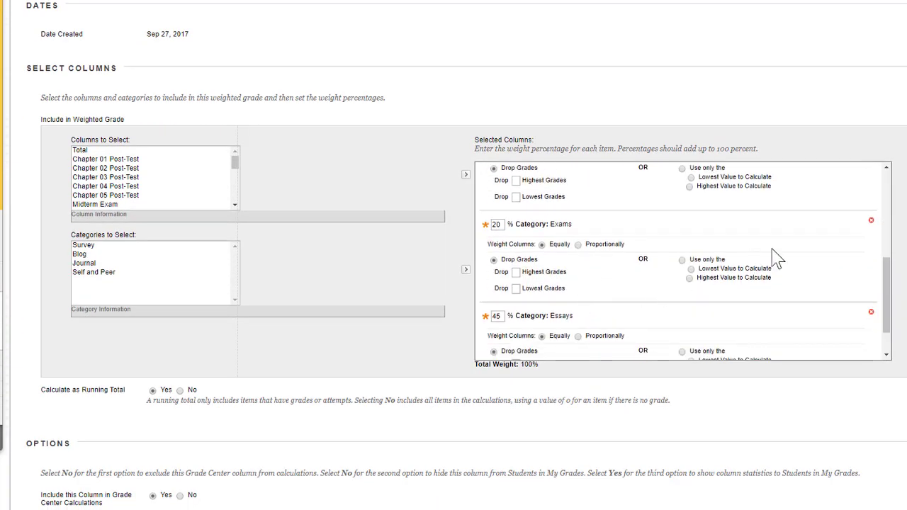
{"action": "left_click", "coordinate": [871, 220]}
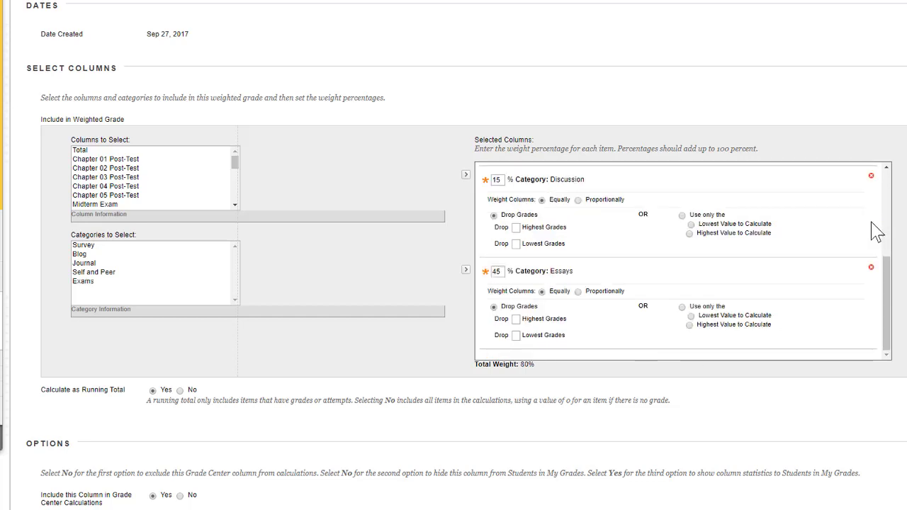
{"action": "left_click", "coordinate": [871, 268]}
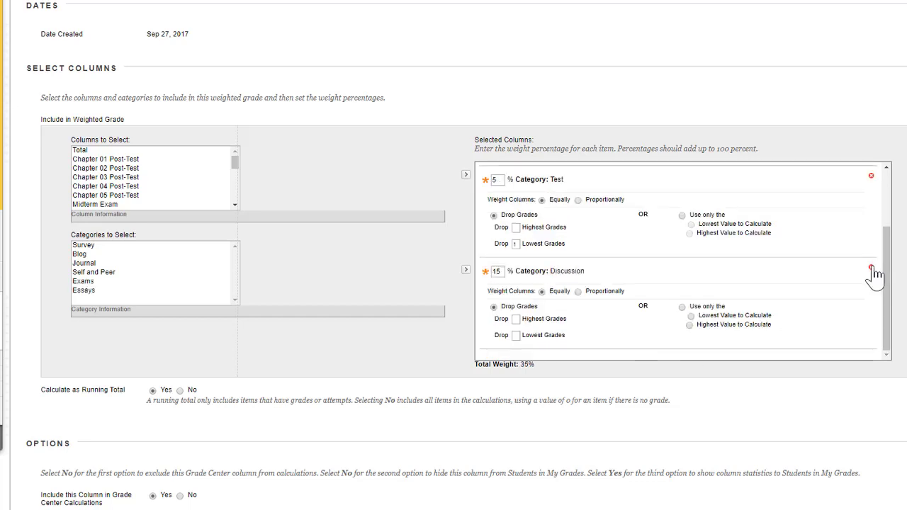
Add the individual Midterm Exam and Final Exam columns to the weighted grade's selected columns
{"action": "scroll", "coordinate": [648, 269], "scroll_direction": "up", "scroll_amount": 2}
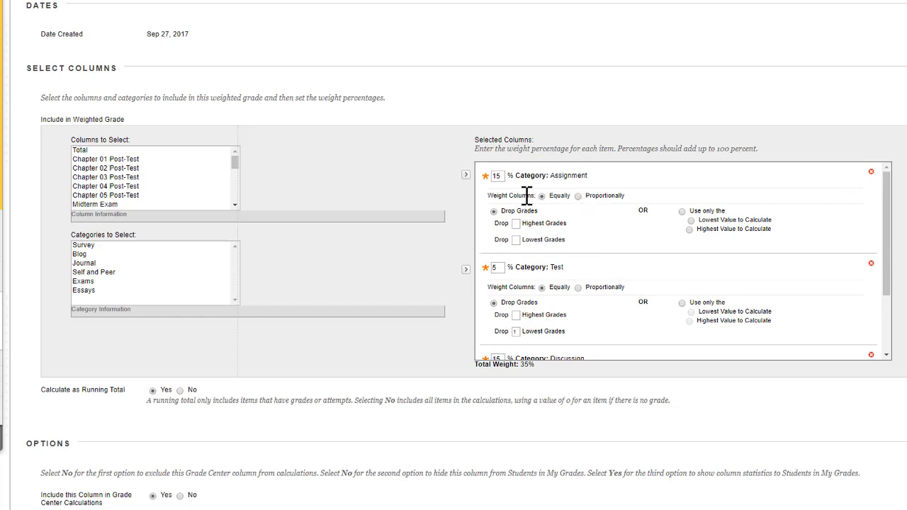
{"action": "scroll", "coordinate": [528, 213], "scroll_direction": "down", "scroll_amount": 2}
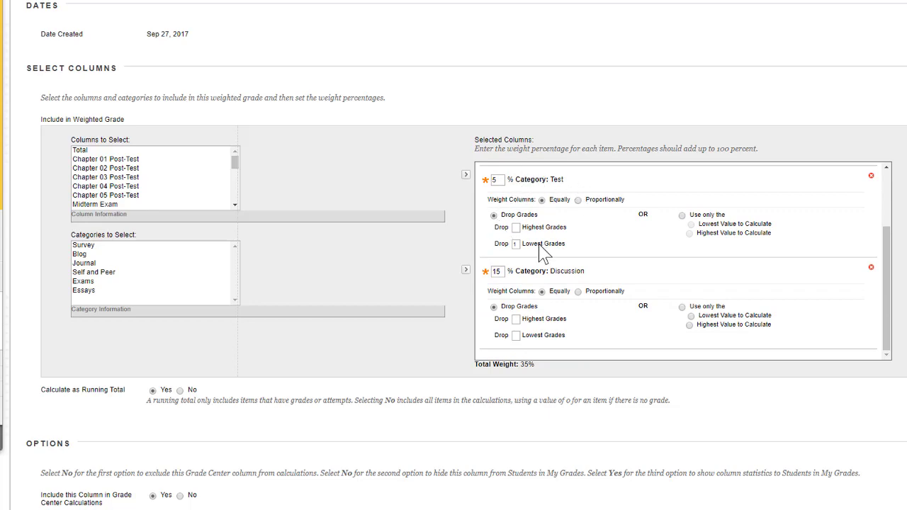
{"action": "scroll", "coordinate": [540, 244], "scroll_direction": "down", "scroll_amount": 2}
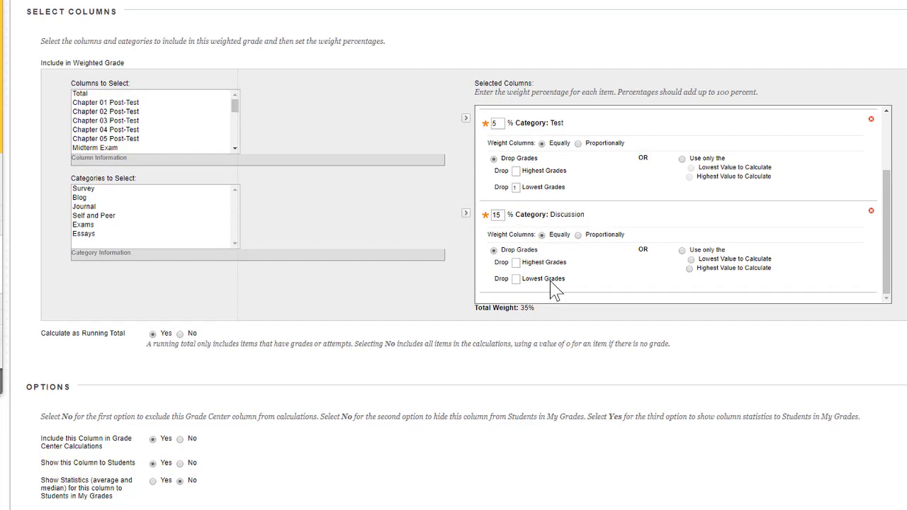
{"action": "left_click", "coordinate": [234, 107]}
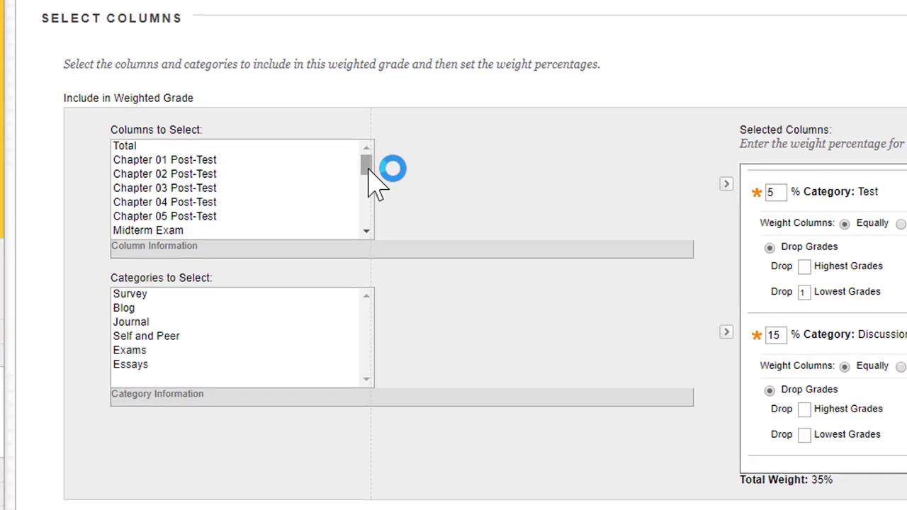
{"action": "left_click_drag", "start_coordinate": [376, 183], "coordinate": [375, 192]}
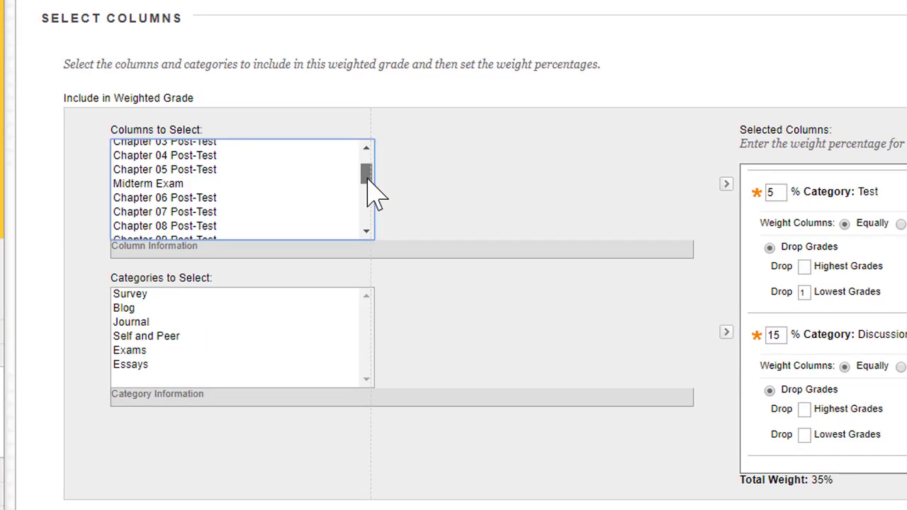
{"action": "left_click", "coordinate": [183, 183]}
{"action": "left_click", "coordinate": [728, 185]}
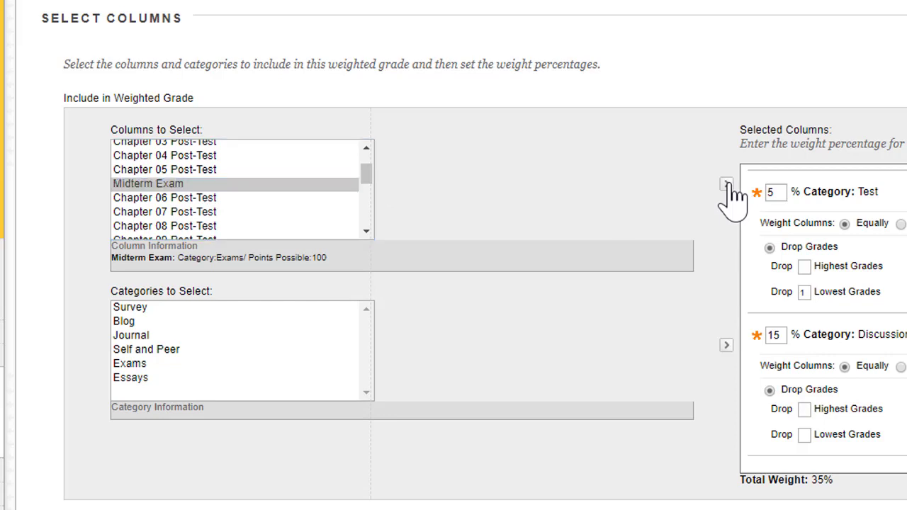
{"action": "left_click_drag", "start_coordinate": [367, 185], "coordinate": [372, 202]}
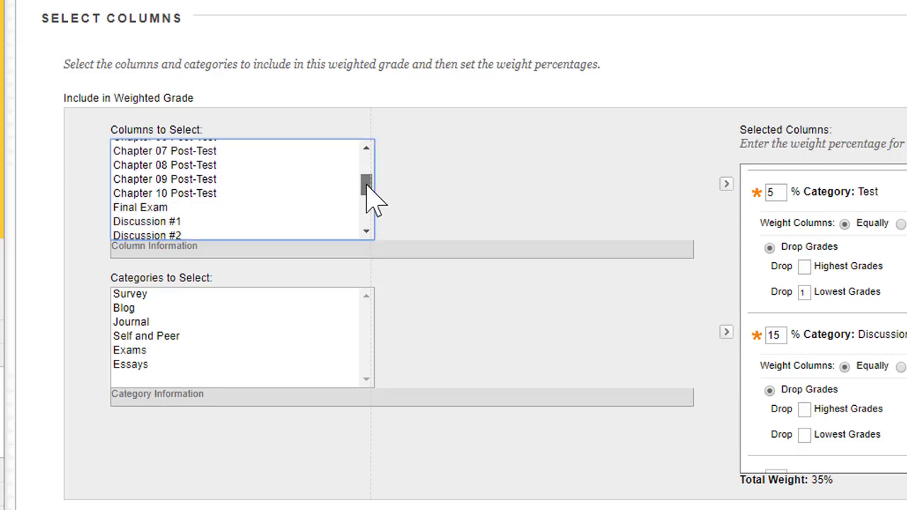
{"action": "left_click", "coordinate": [207, 200]}
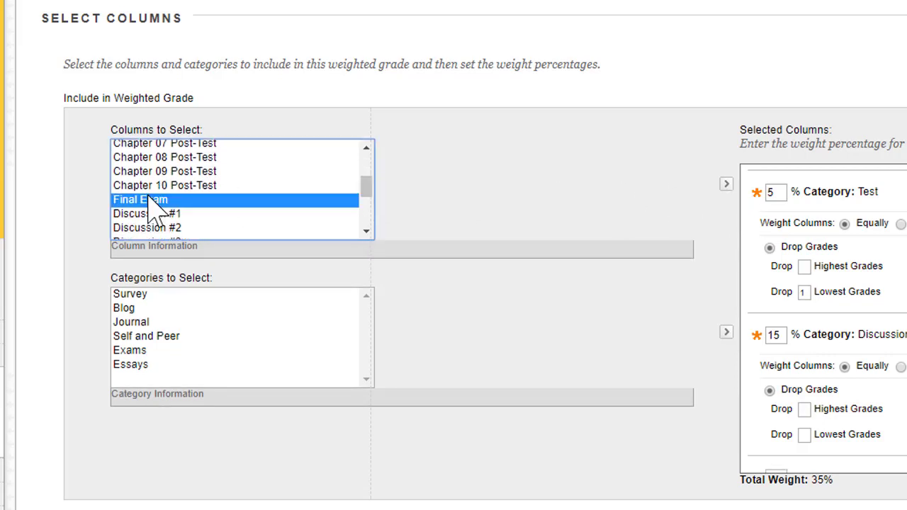
{"action": "left_click", "coordinate": [726, 188]}
Add the Essay #1, Essay #2 and Essay #3 columns together to the weighted grade's selected columns
{"action": "mouse_move", "coordinate": [368, 192]}
{"action": "left_mouse_down"}
{"action": "mouse_move", "coordinate": [374, 216]}
{"action": "mouse_move", "coordinate": [368, 206]}
{"action": "left_mouse_up"}
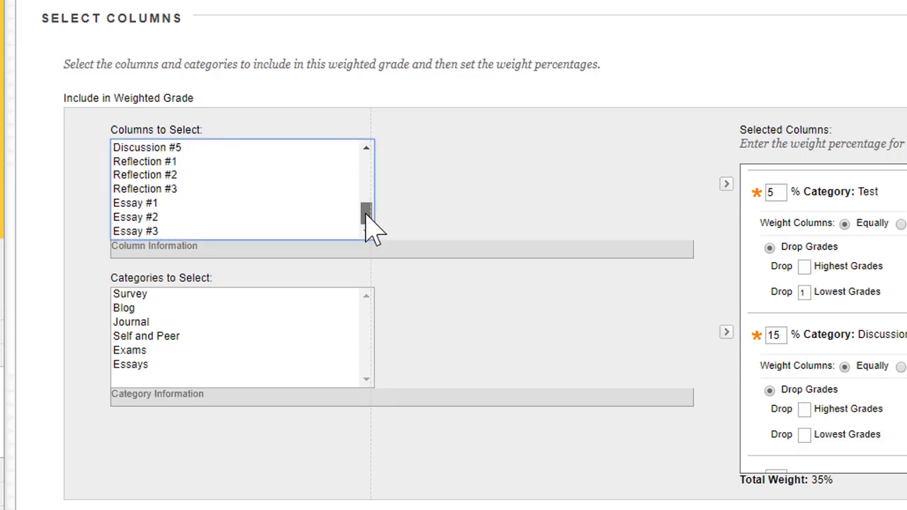
{"action": "left_click", "coordinate": [139, 203]}
{"action": "left_click", "coordinate": [146, 232], "text": "shift"}
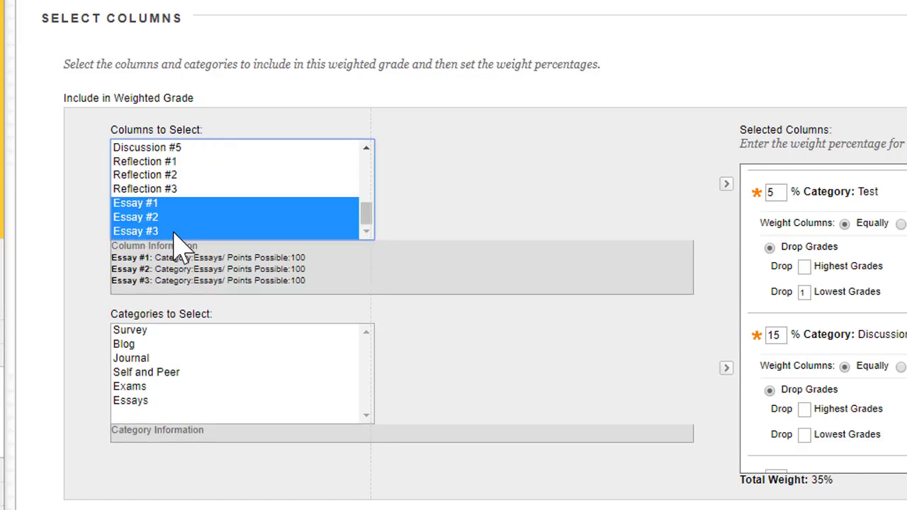
{"action": "left_click", "coordinate": [727, 183]}
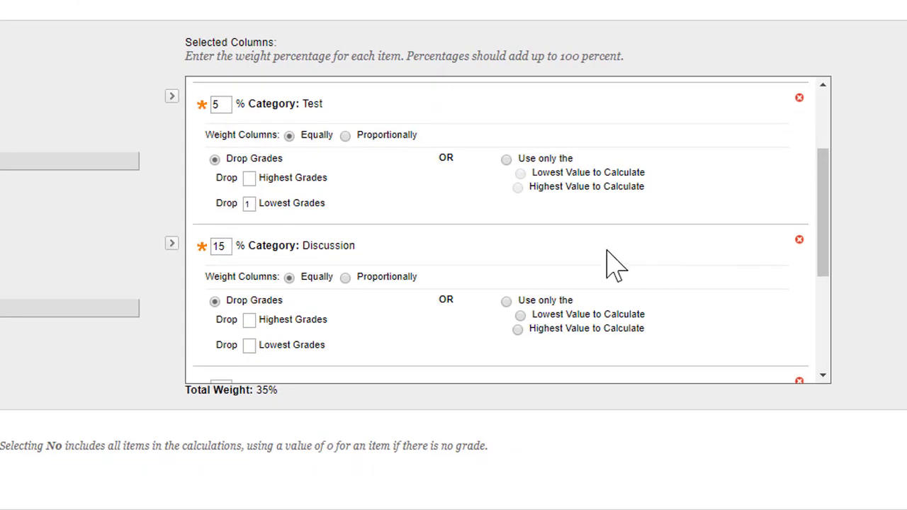
Set the weight of the Midterm Exam column to 10% and the Final Exam column to 15%
{"action": "scroll", "coordinate": [607, 263], "scroll_direction": "down", "scroll_amount": 6}
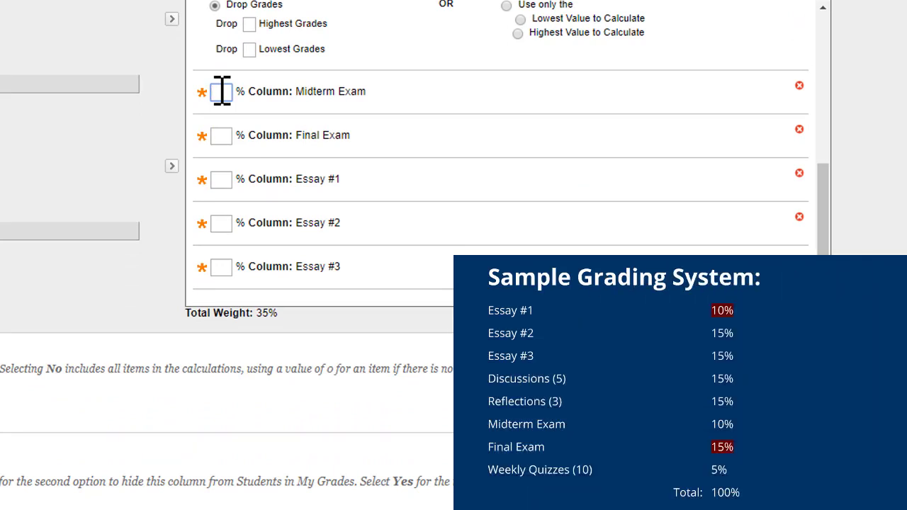
{"action": "type", "text": "10"}
{"action": "left_click", "coordinate": [221, 136]}
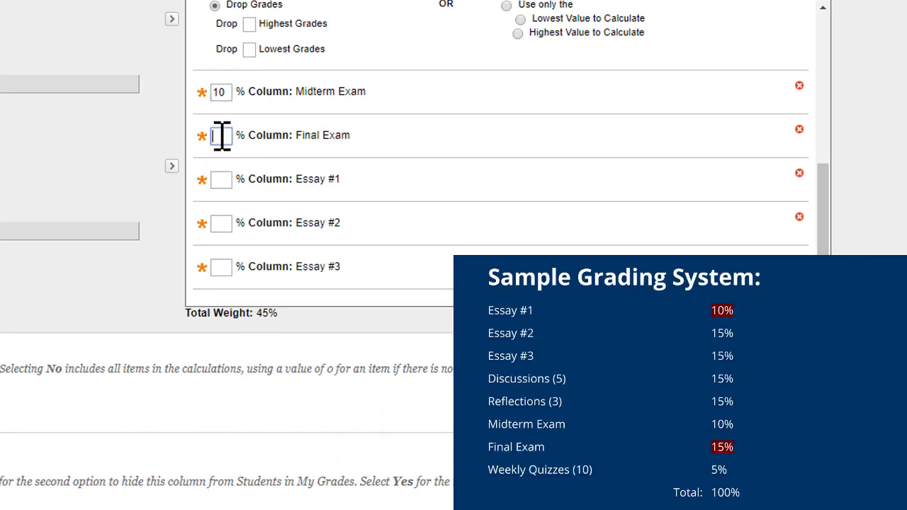
Set the Essay #1 weight to 10% and the Essay #2 and Essay #3 weights to 15% each
{"action": "left_click", "coordinate": [222, 181]}
{"action": "type", "text": "10"}
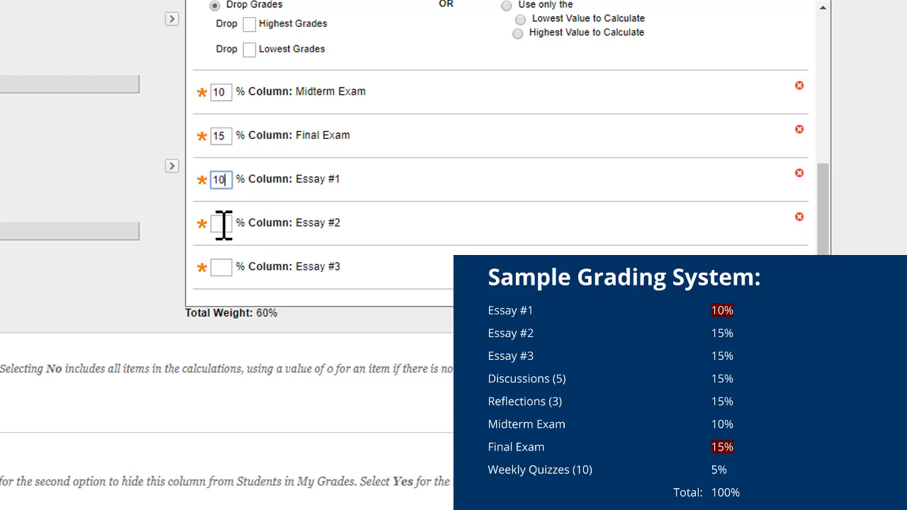
{"action": "left_click", "coordinate": [221, 223]}
{"action": "type", "text": "15"}
{"action": "left_click", "coordinate": [222, 267]}
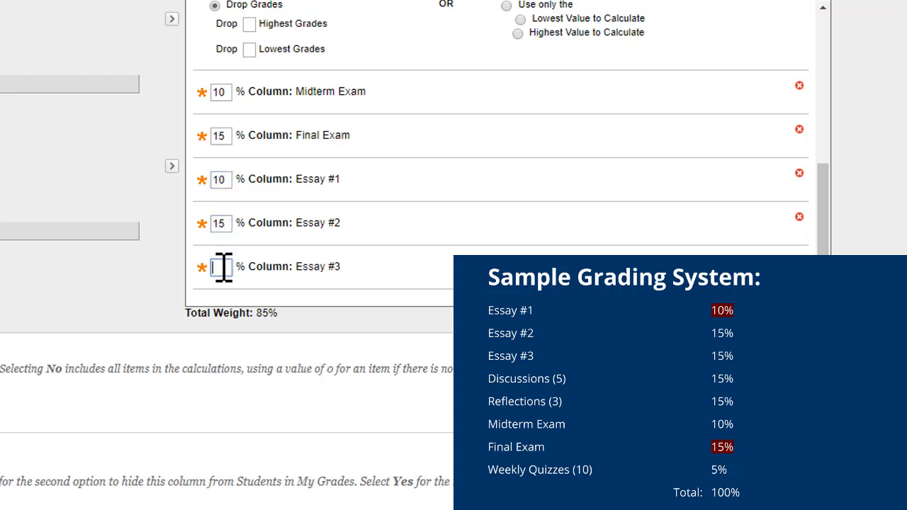
{"action": "type", "text": "15"}
{"action": "left_click", "coordinate": [166, 262]}
Review the weights and drop-grade settings of all selected categories and individual columns
{"action": "scroll", "coordinate": [358, 191], "scroll_direction": "up", "scroll_amount": 1}
{"action": "scroll", "coordinate": [360, 192], "scroll_direction": "up", "scroll_amount": 2}
{"action": "scroll", "coordinate": [358, 189], "scroll_direction": "down", "scroll_amount": 3}
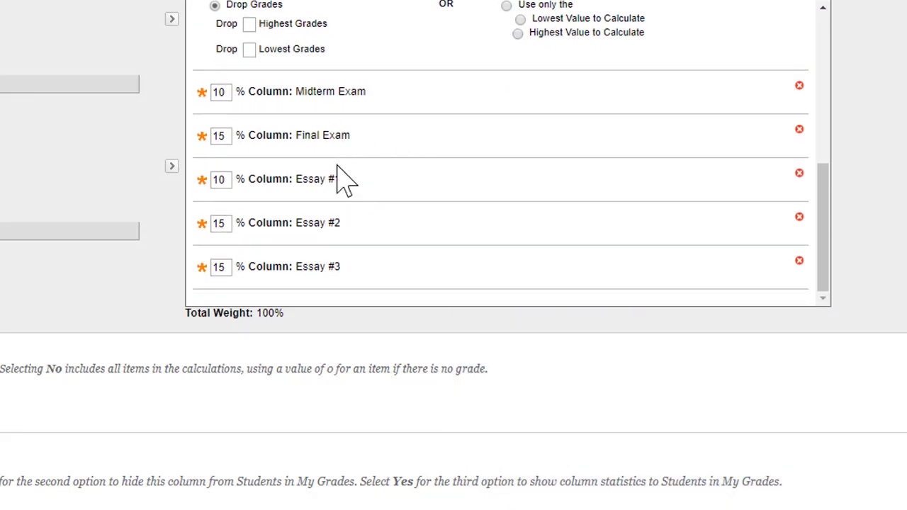
{"action": "scroll", "coordinate": [345, 178], "scroll_direction": "up", "scroll_amount": 5}
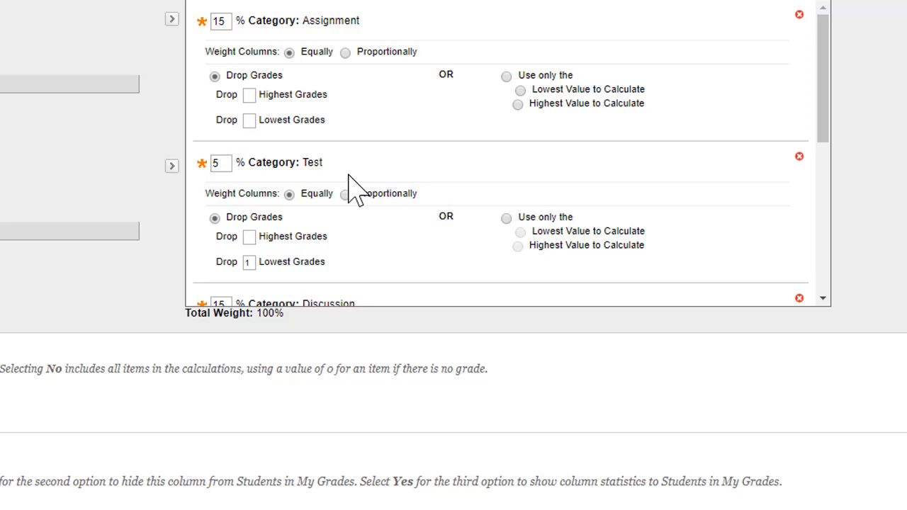
{"action": "scroll", "coordinate": [352, 187], "scroll_direction": "down", "scroll_amount": 5}
{"action": "scroll", "coordinate": [353, 187], "scroll_direction": "up", "scroll_amount": 1}
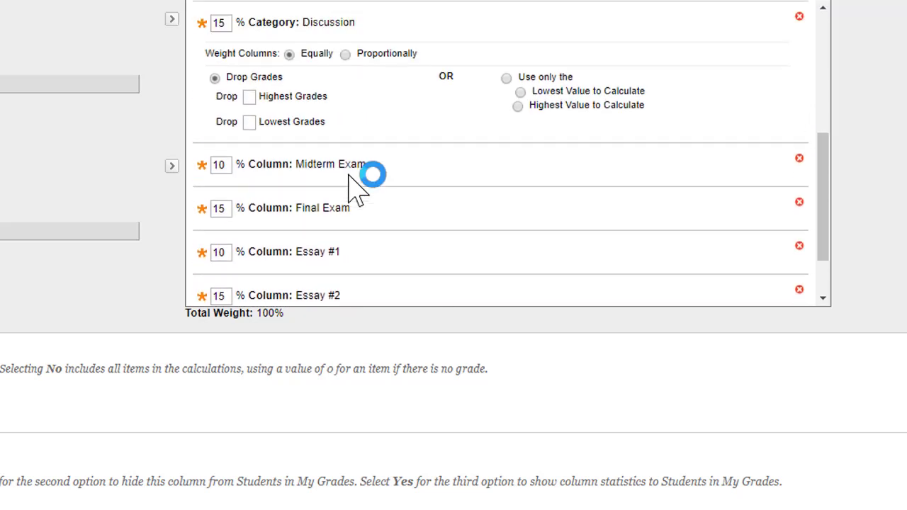
{"action": "scroll", "coordinate": [358, 187], "scroll_direction": "up", "scroll_amount": 4}
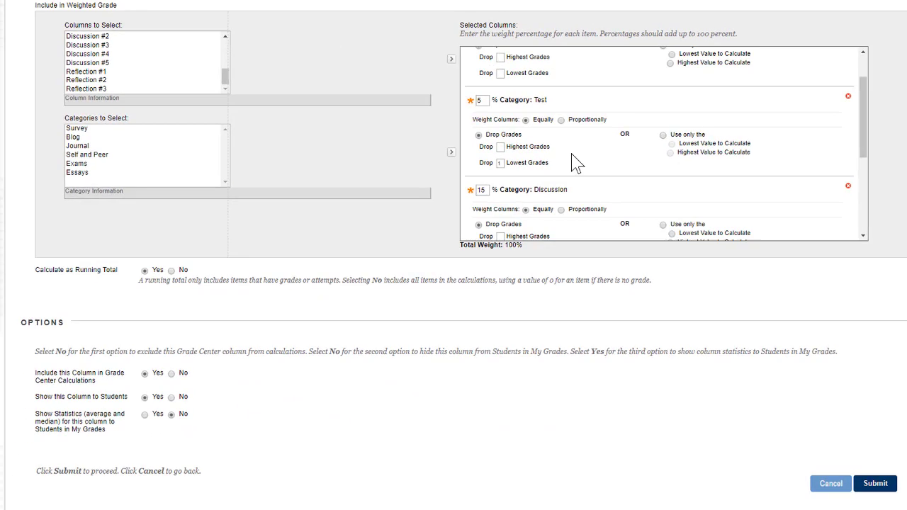
{"action": "scroll", "coordinate": [367, 183], "scroll_direction": "down", "scroll_amount": 2}
{"action": "scroll", "coordinate": [575, 163], "scroll_direction": "up", "scroll_amount": 3}
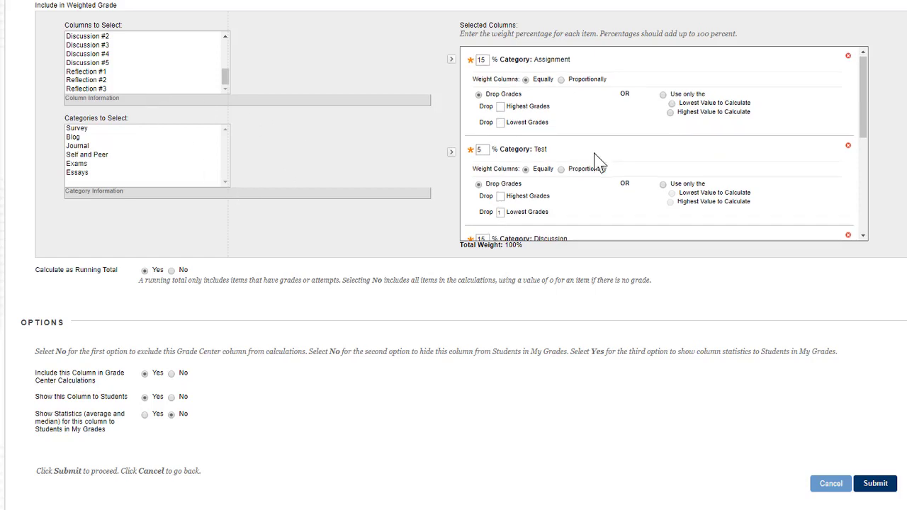
Check the total weight of the selected items and submit the Weighted Total column
{"action": "scroll", "coordinate": [597, 163], "scroll_direction": "down", "scroll_amount": 5}
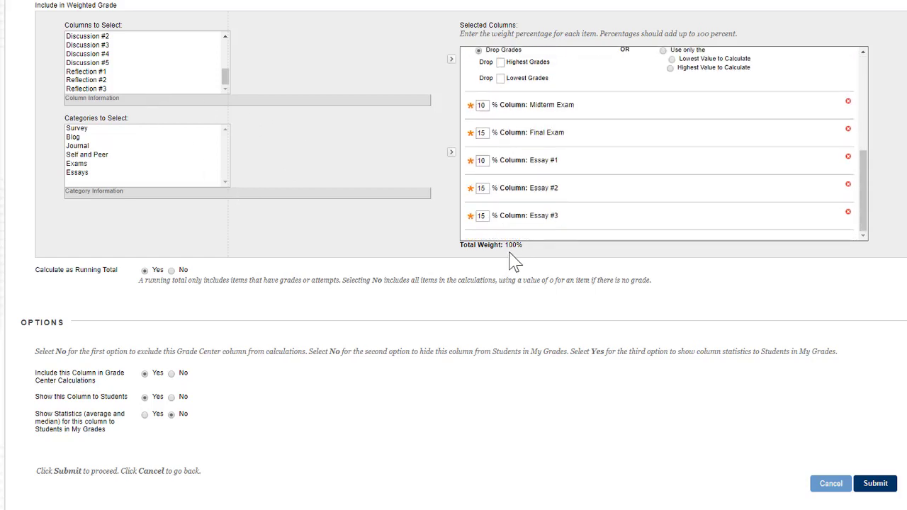
{"action": "left_click", "coordinate": [876, 488]}
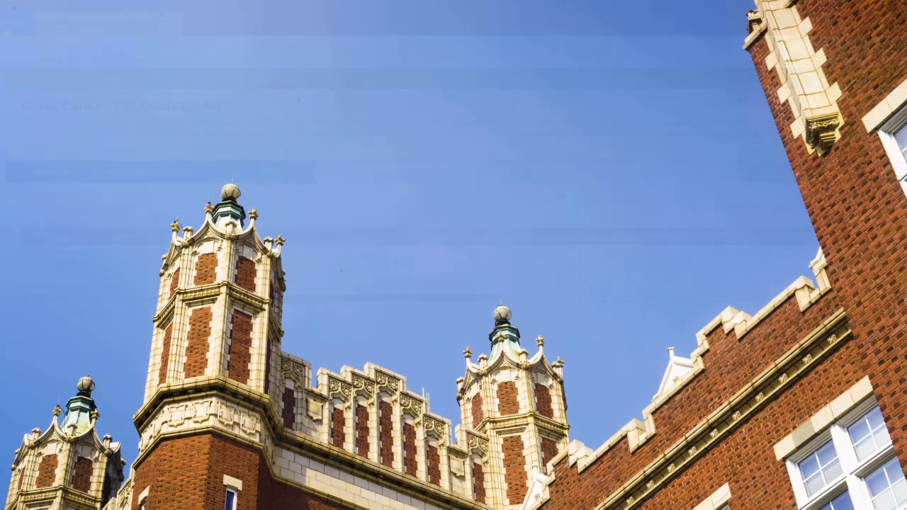